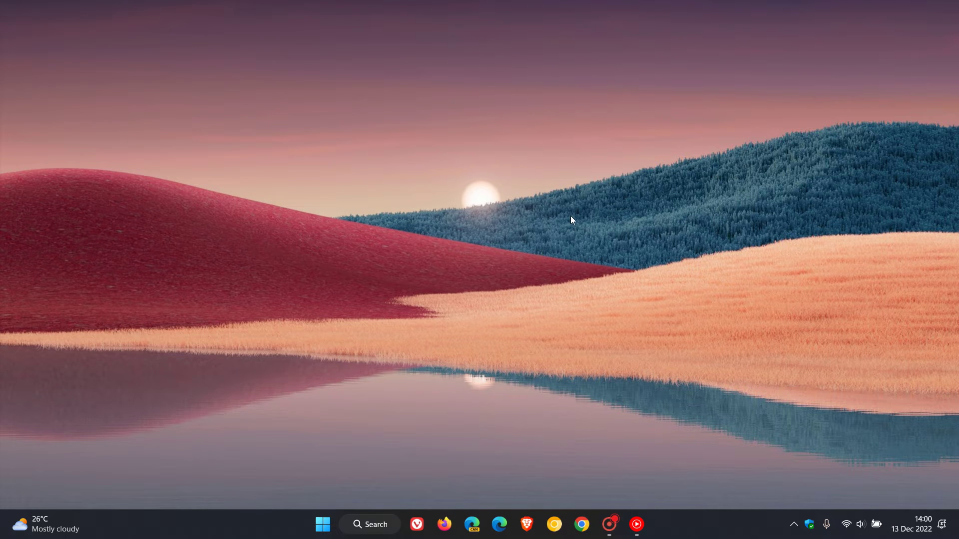
Launch Settings from the Start menu and go to the Windows Update page.
click(323, 524)
click(610, 482)
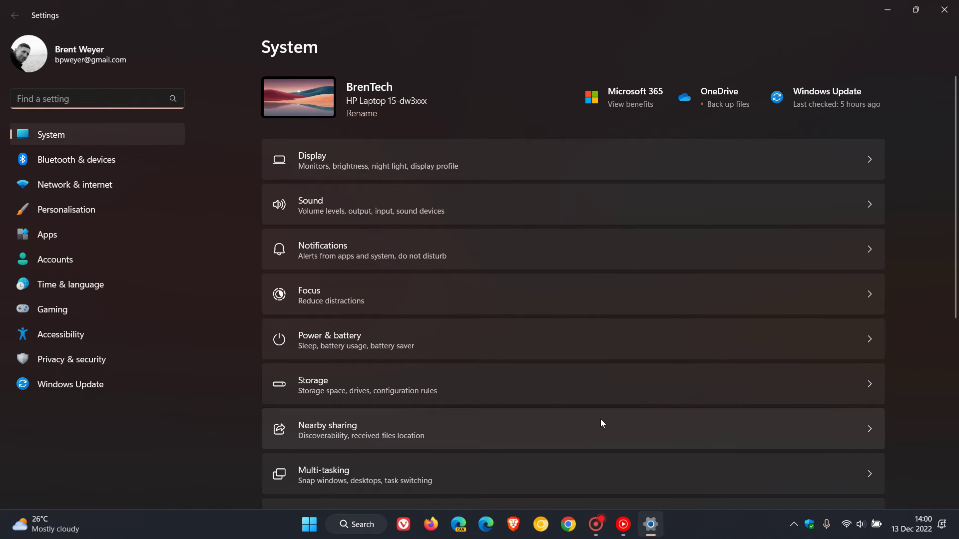
click(109, 385)
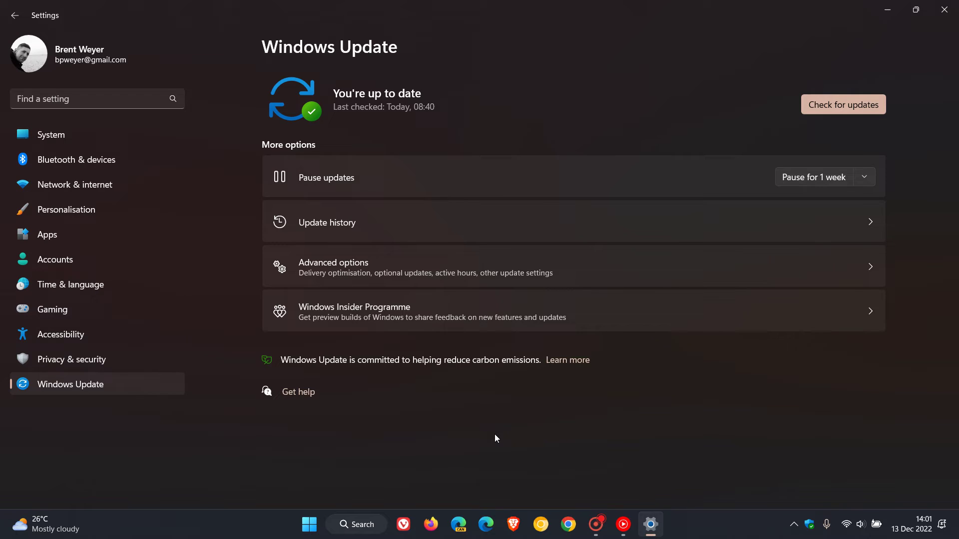
Go to Advanced options and then Delivery Optimisation.
click(543, 273)
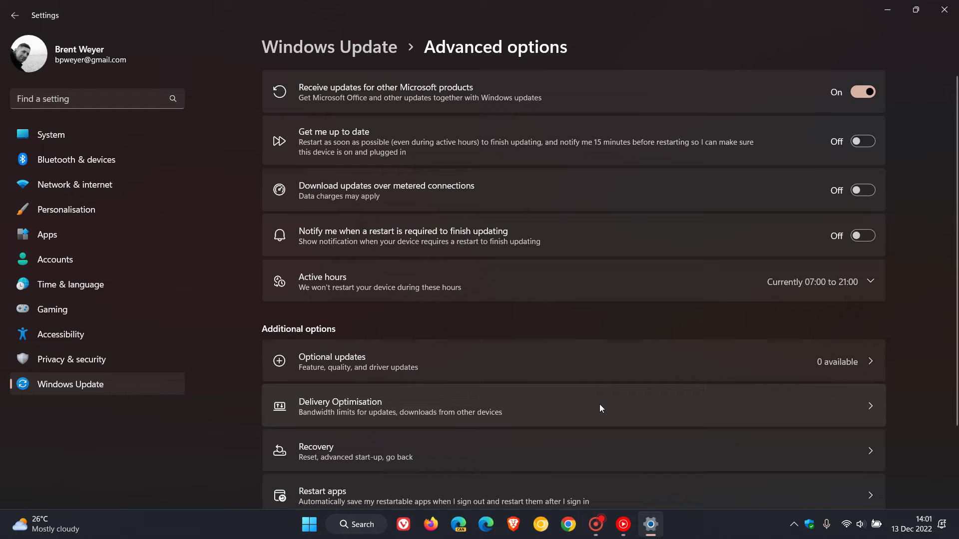
click(599, 404)
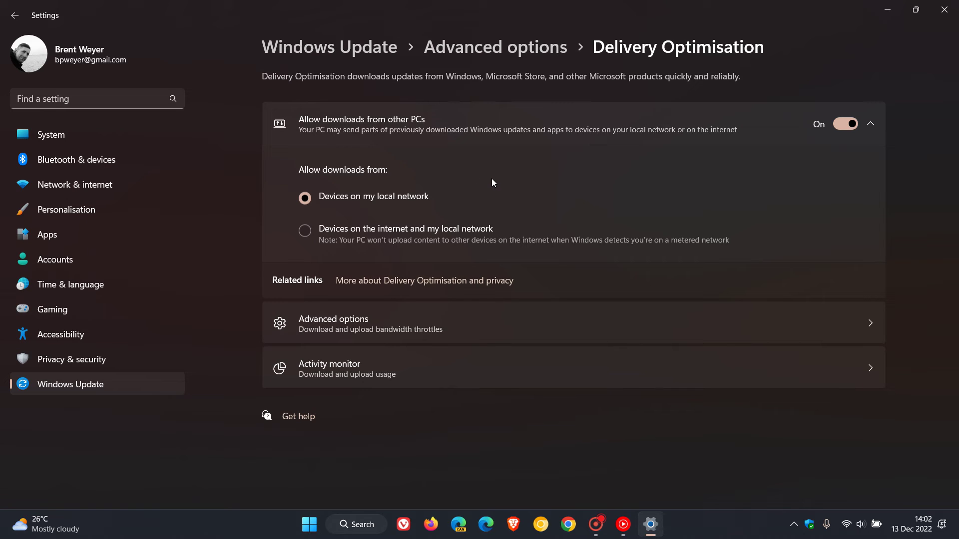
click(315, 235)
click(305, 198)
Switch 'Allow downloads from other PCs' off.
click(844, 124)
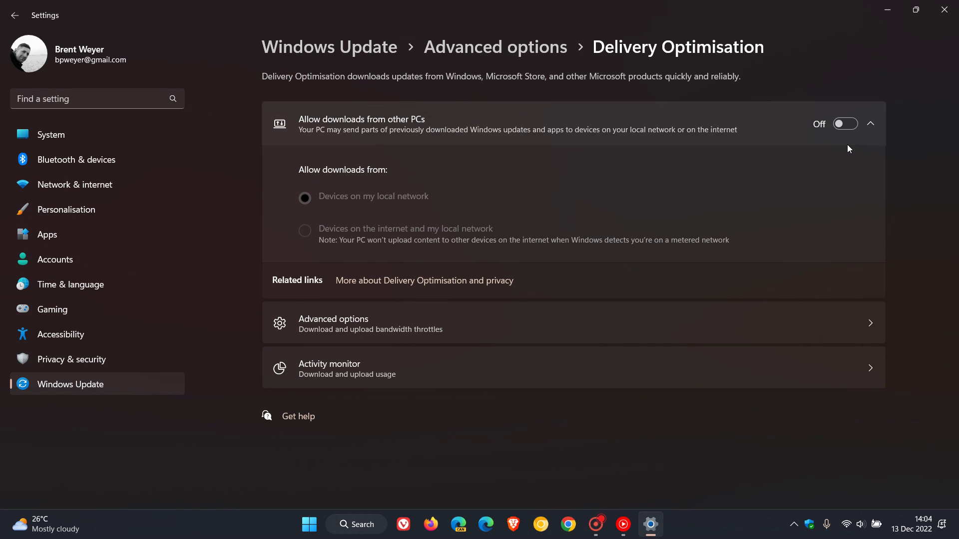
Minimise the Settings window to show the desktop wallpaper.
click(888, 13)
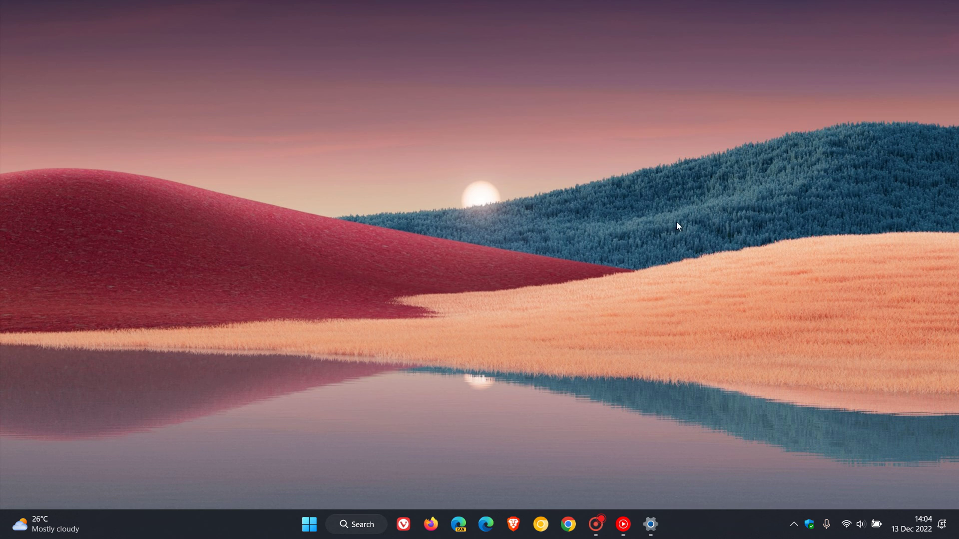